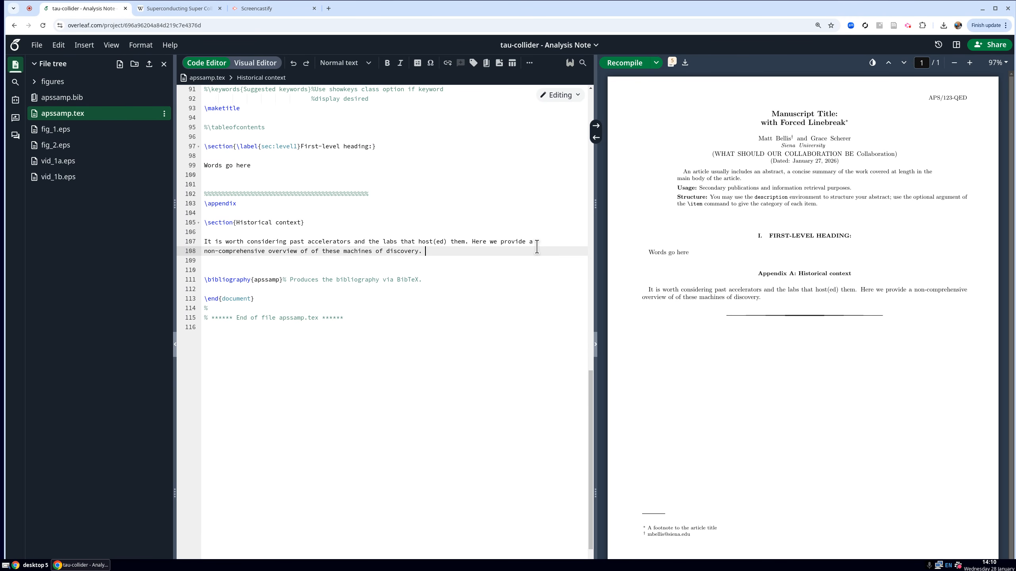
Step: Add a subsection titled "Superconducting Supercollider (SSC)" below the Historical context paragraph in the appendix
{"action": "key", "text": "Return"}
{"action": "key", "text": "Return"}
{"action": "type", "text": "\\"}
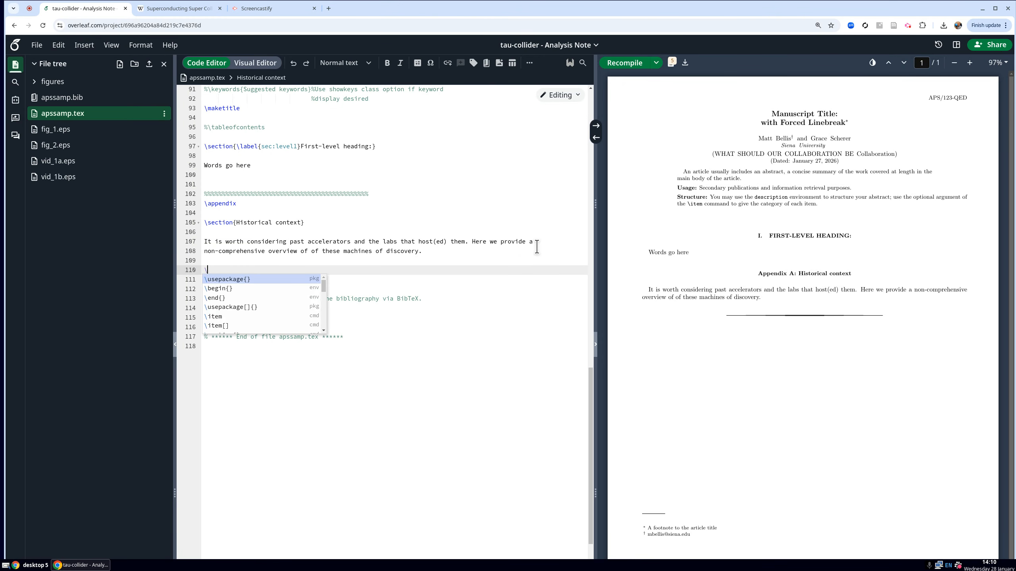
{"action": "type", "text": "subsectio"}
{"action": "key", "text": "Return"}
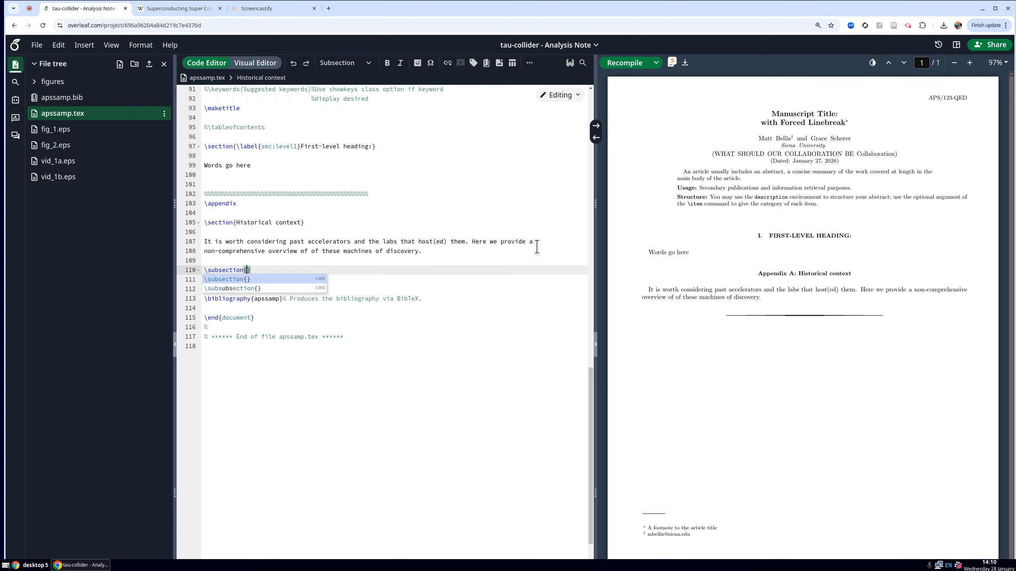
{"action": "type", "text": "Super"}
{"action": "type", "text": "conducting "}
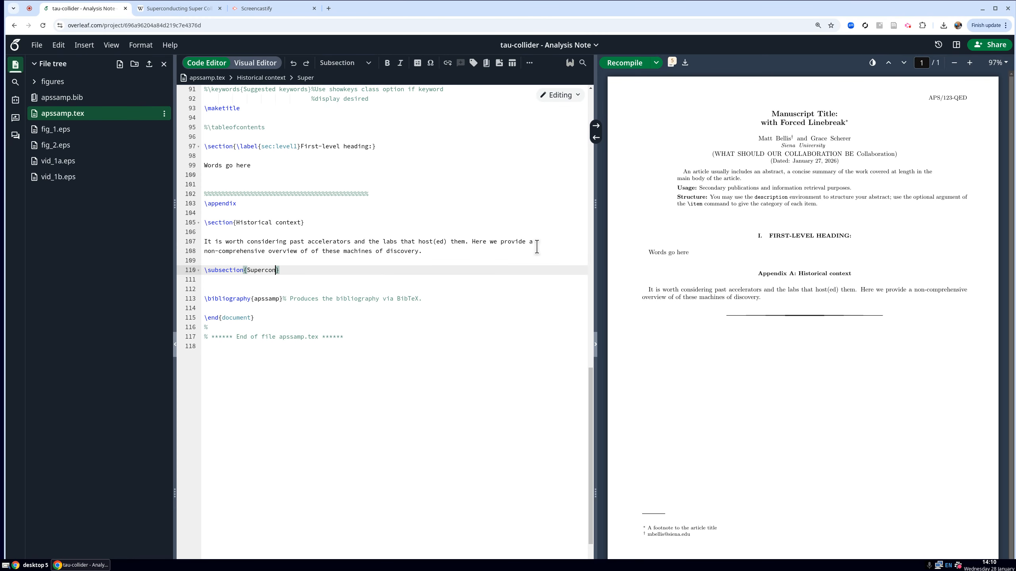
{"action": "type", "text": "Super Co"}
{"action": "key", "text": "BackSpace"}
{"action": "key", "text": "BackSpace"}
{"action": "key", "text": "BackSpace"}
{"action": "type", "text": "collider ("}
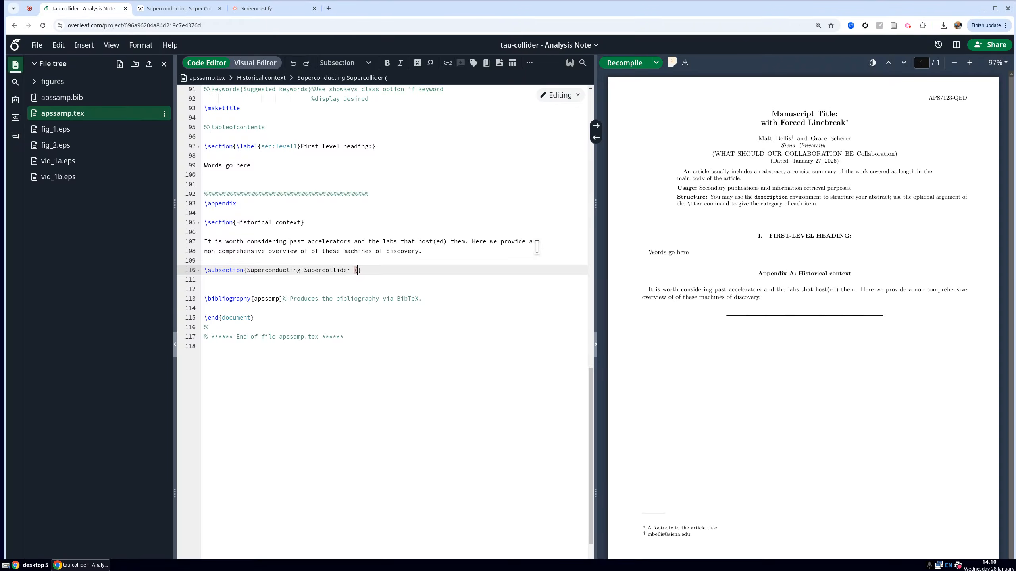
{"action": "type", "text": "SSC)"}
{"action": "key", "text": "End"}
Step: Start the subsection's paragraph with "There might be text that goes here. And if I wanted to reference a entry in our bibliography"
{"action": "key", "text": "Return"}
{"action": "key", "text": "Return"}
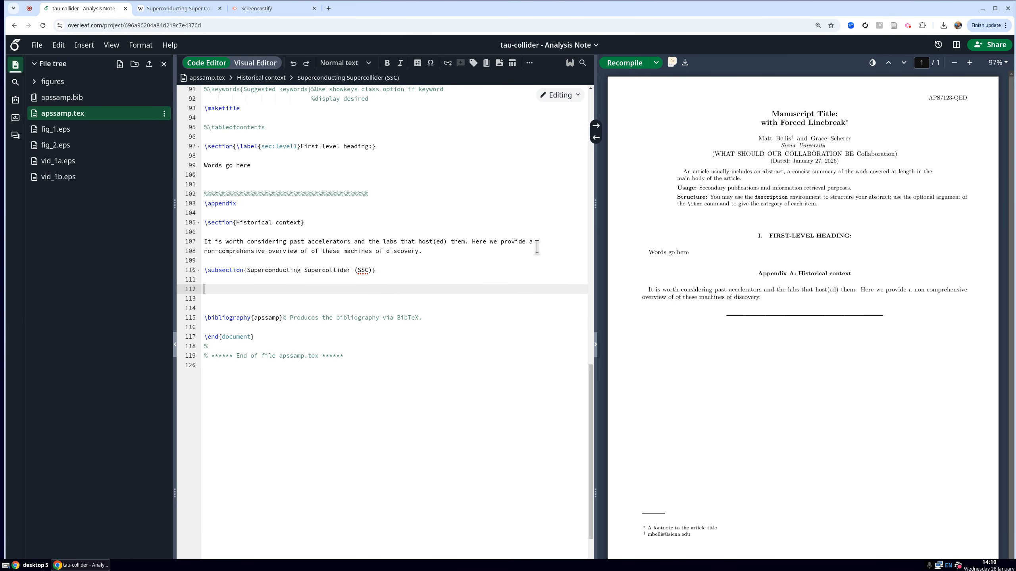
{"action": "type", "text": "There might be text that goes here. And if I wanted "}
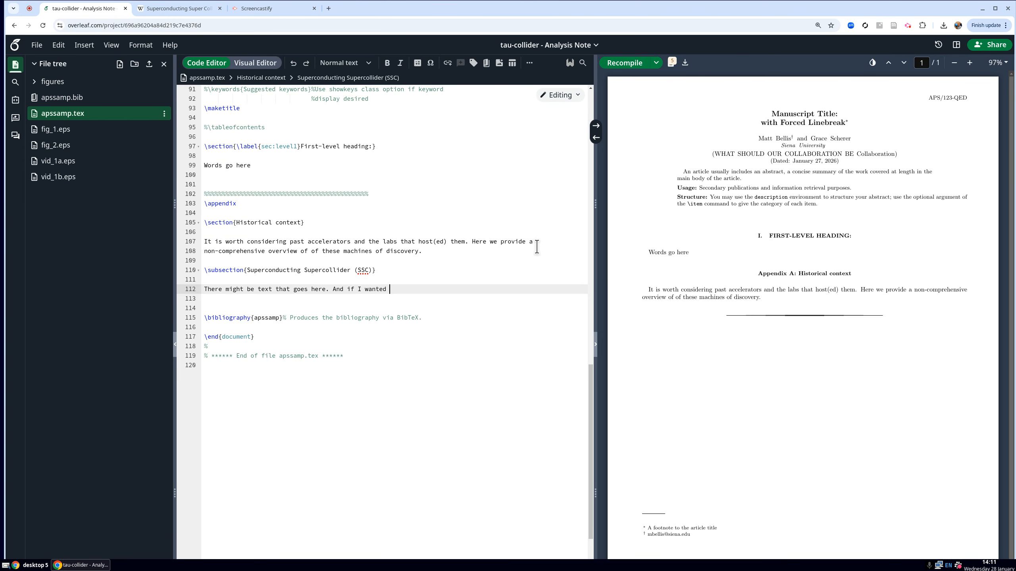
{"action": "type", "text": "to reference a entry in our bibliography"}
{"action": "key", "text": "Return"}
Step: Finish the sentence on a new line with "that we already have, I can do it like this."
{"action": "type", "text": "that we already ha"}
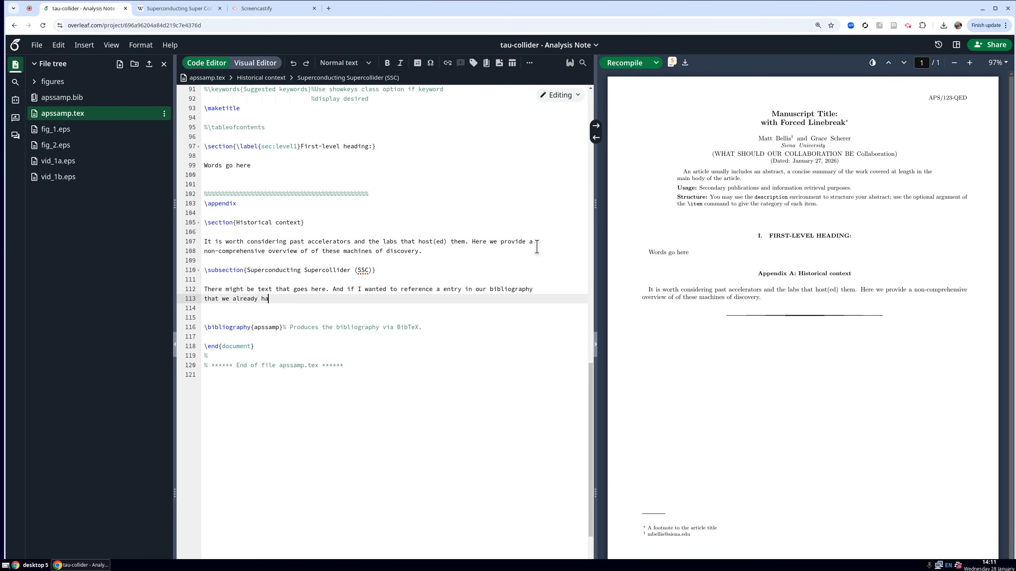
{"action": "type", "text": "ve, I can do it luike"}
{"action": "key", "text": "BackSpace"}
{"action": "key", "text": "BackSpace"}
{"action": "key", "text": "BackSpace"}
{"action": "key", "text": "BackSpace"}
{"action": "type", "text": "ike this."}
Step: Open apssamp.bib and locate the citation key of the Beutler1994 book entry
{"action": "left_click", "coordinate": [67, 99]}
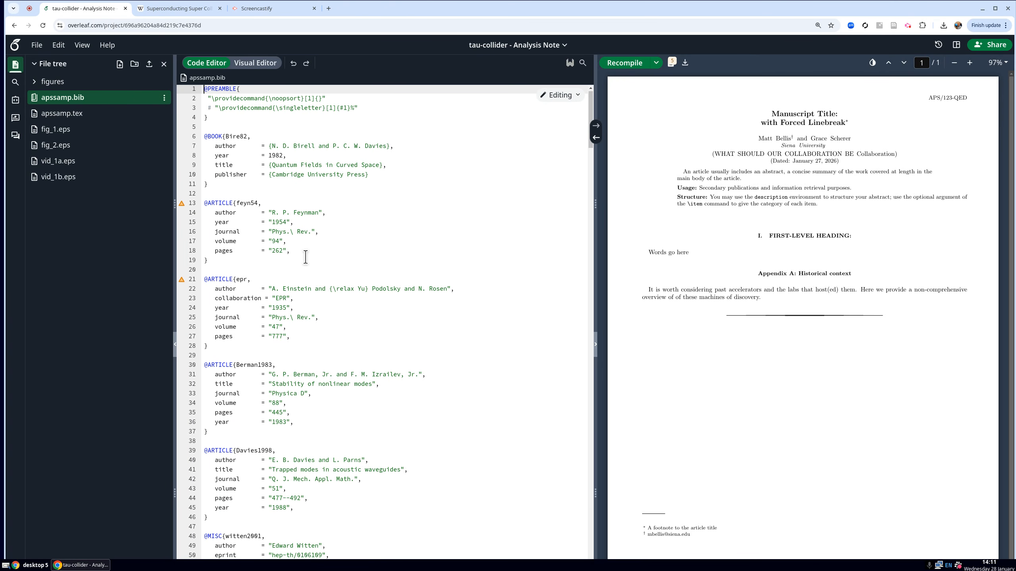
{"action": "scroll", "coordinate": [305, 256], "scroll_direction": "down", "scroll_amount": 3}
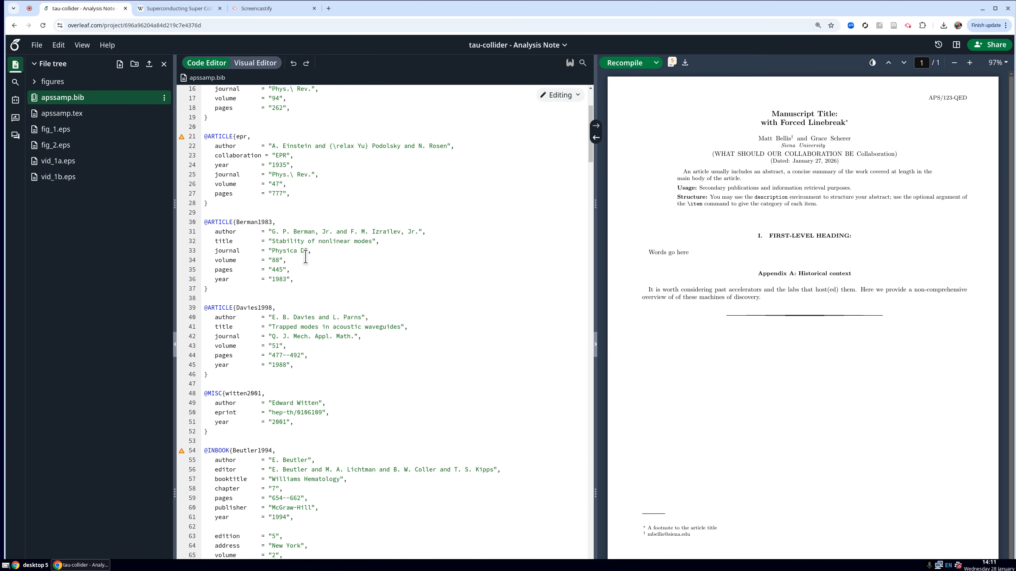
{"action": "scroll", "coordinate": [306, 256], "scroll_direction": "down", "scroll_amount": 2}
{"action": "scroll", "coordinate": [306, 256], "scroll_direction": "down", "scroll_amount": 2}
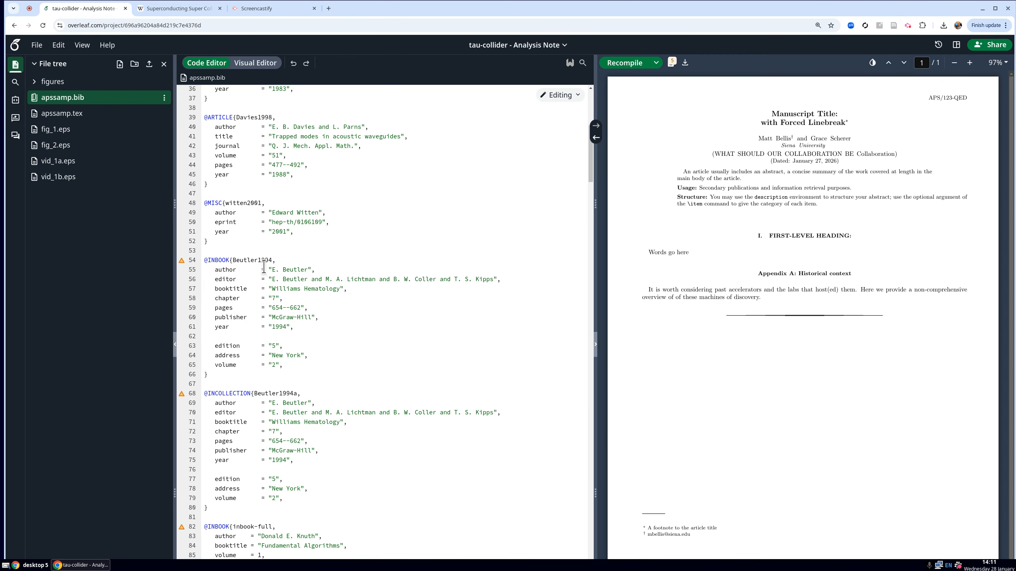
{"action": "left_click", "coordinate": [232, 259]}
{"action": "left_click_drag", "start_coordinate": [233, 260], "coordinate": [273, 260]}
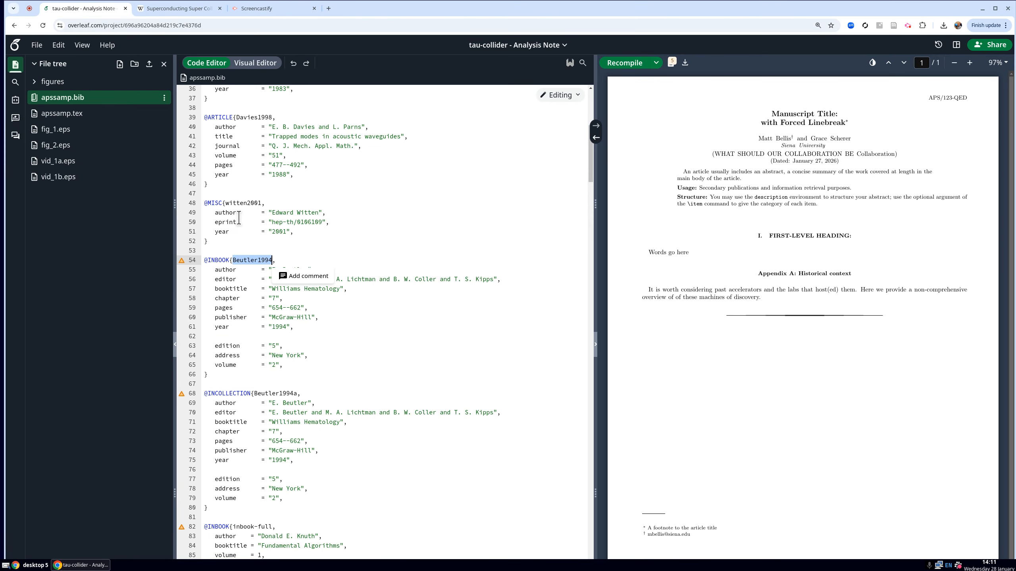
Step: In apssamp.tex, cite Beutler1994 after "like this" with a non-breaking space before the citation and a period after it, and recompile the document
{"action": "left_click", "coordinate": [74, 114]}
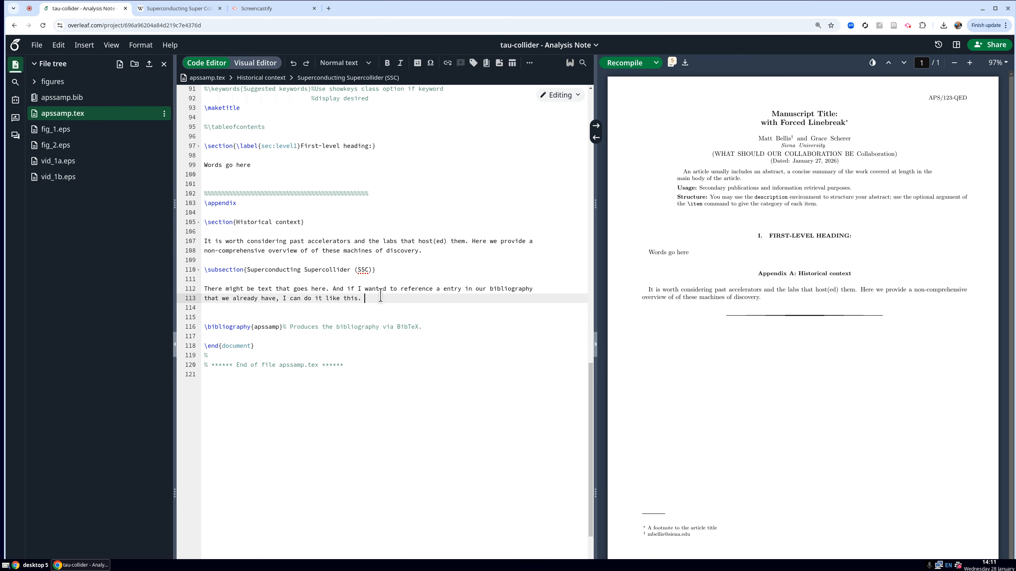
{"action": "key", "text": "BackSpace"}
{"action": "type", "text": "this~\\cite{"}
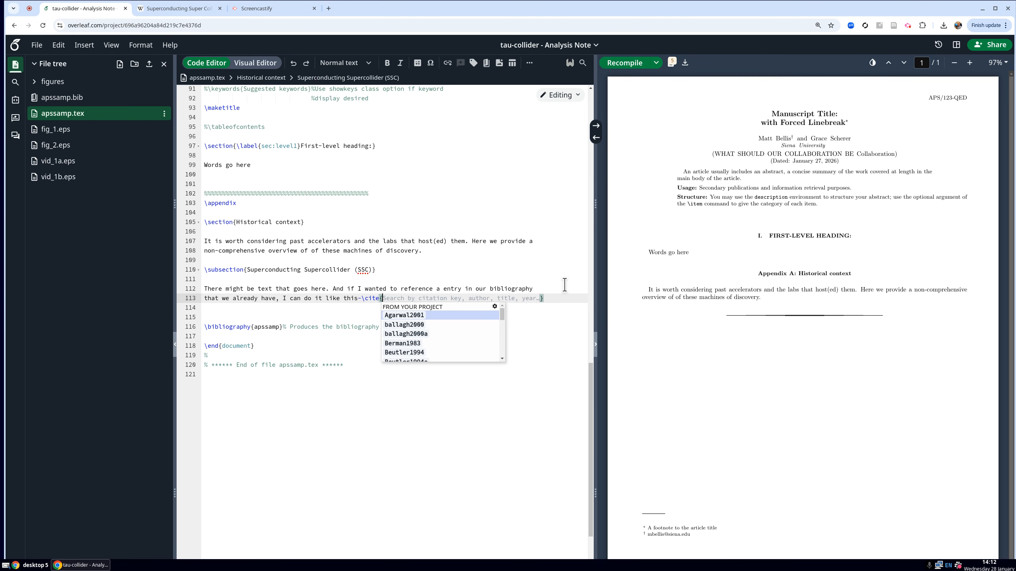
{"action": "type", "text": "Bu"}
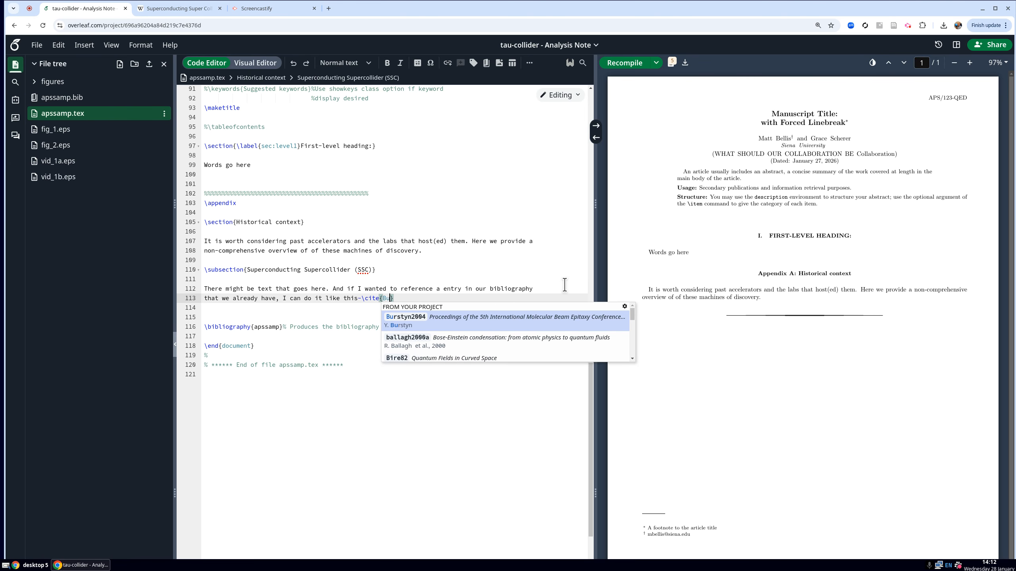
{"action": "type", "text": "e"}
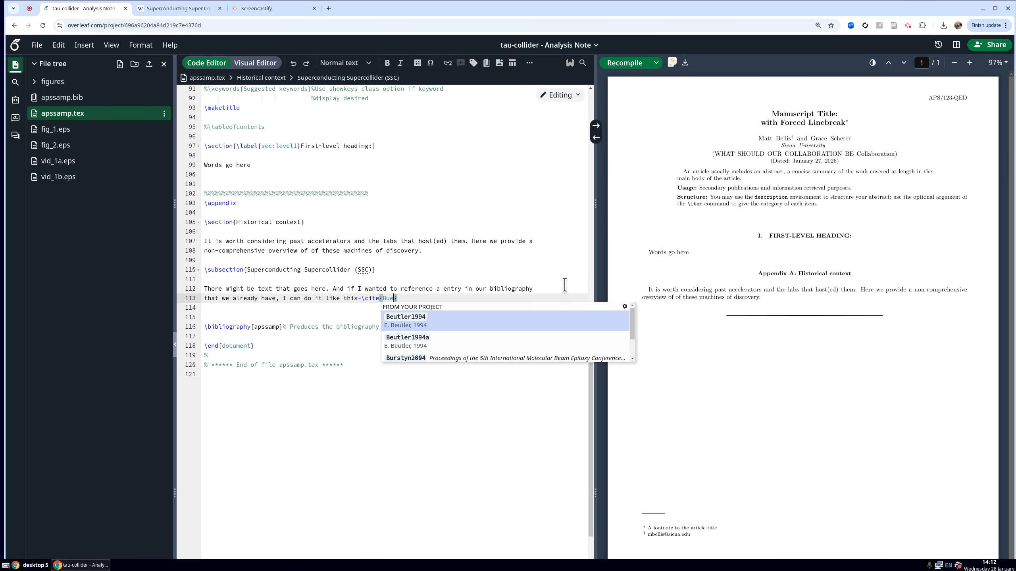
{"action": "left_click", "coordinate": [436, 317]}
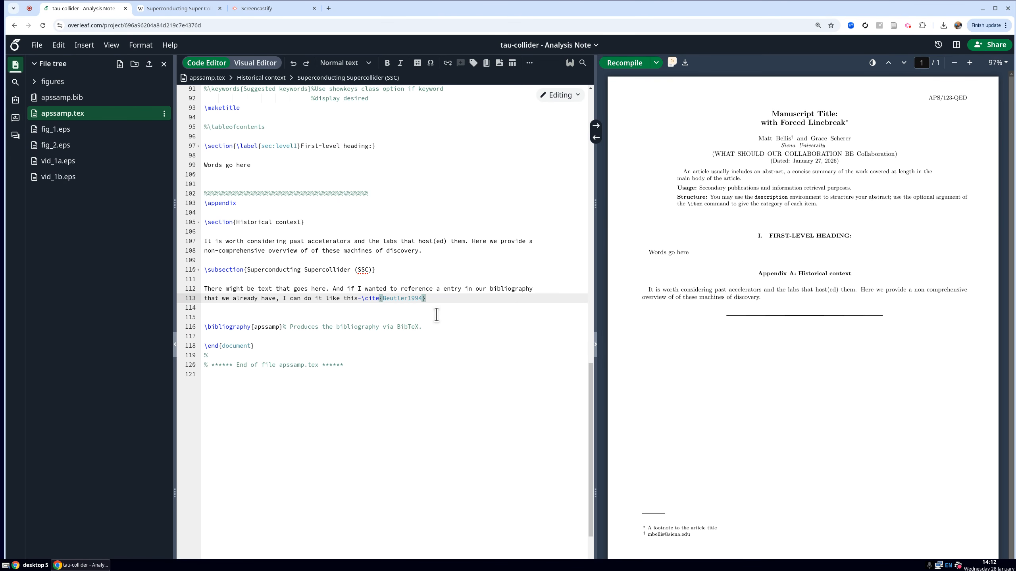
{"action": "type", "text": "."}
{"action": "left_click", "coordinate": [630, 64]}
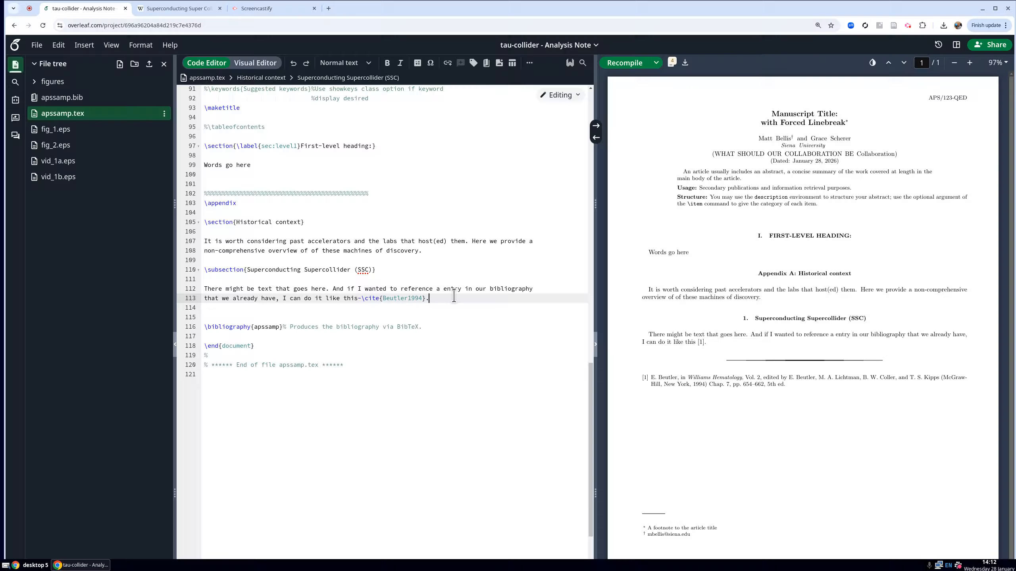
Step: Add a new paragraph after the citation reading "The SSC was supposed to be constructed in Texas."
{"action": "key", "text": "Return"}
{"action": "key", "text": "Return"}
{"action": "type", "text": "The "}
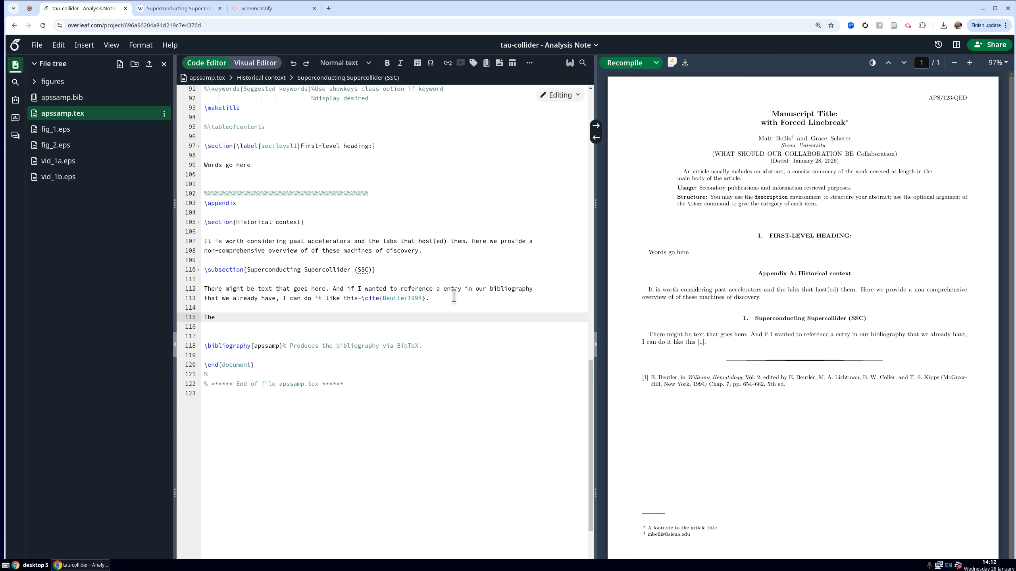
{"action": "type", "text": "SSC was supposed to be constructed in Texas."}
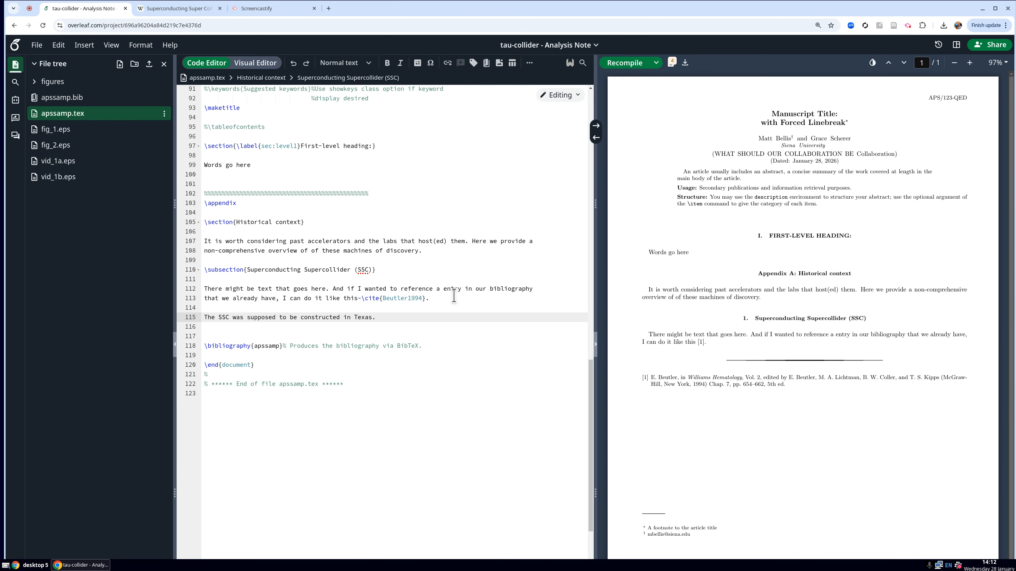
Step: Switch to the Wikipedia article on the Superconducting Super Collider and copy its BibTeX citation in the version that uses the url package
{"action": "left_click", "coordinate": [176, 8]}
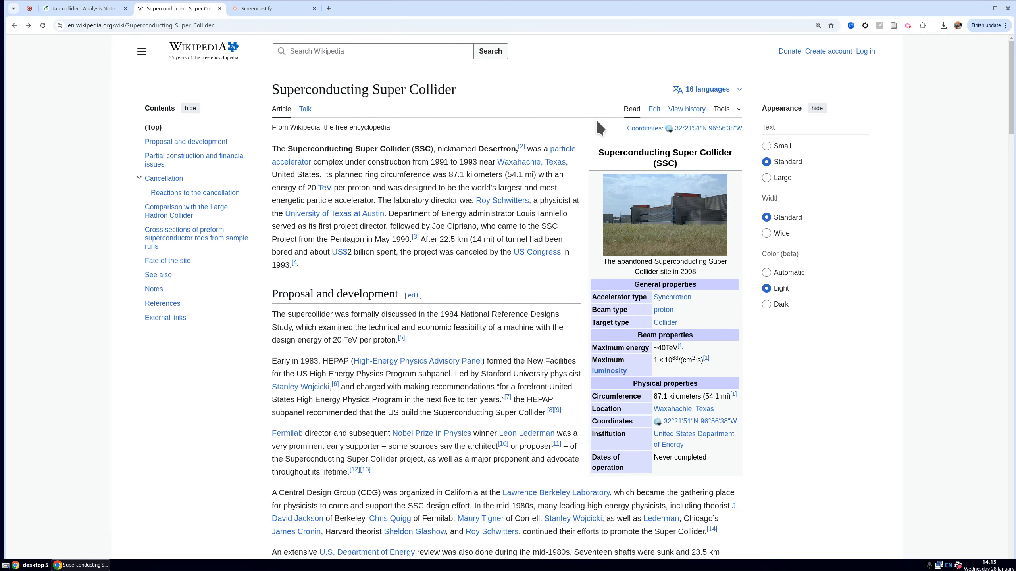
{"action": "left_click", "coordinate": [734, 119]}
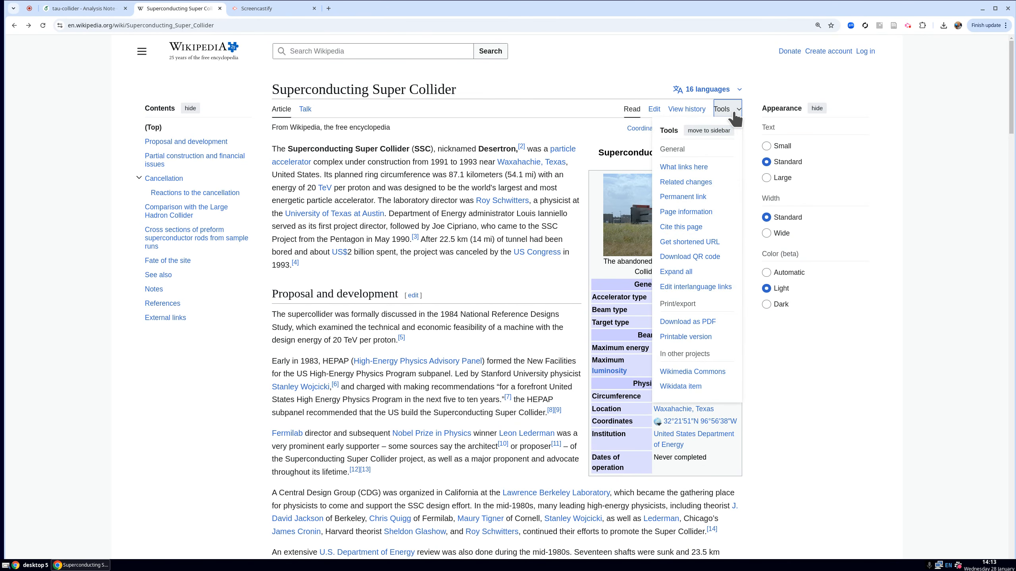
{"action": "left_click", "coordinate": [681, 227]}
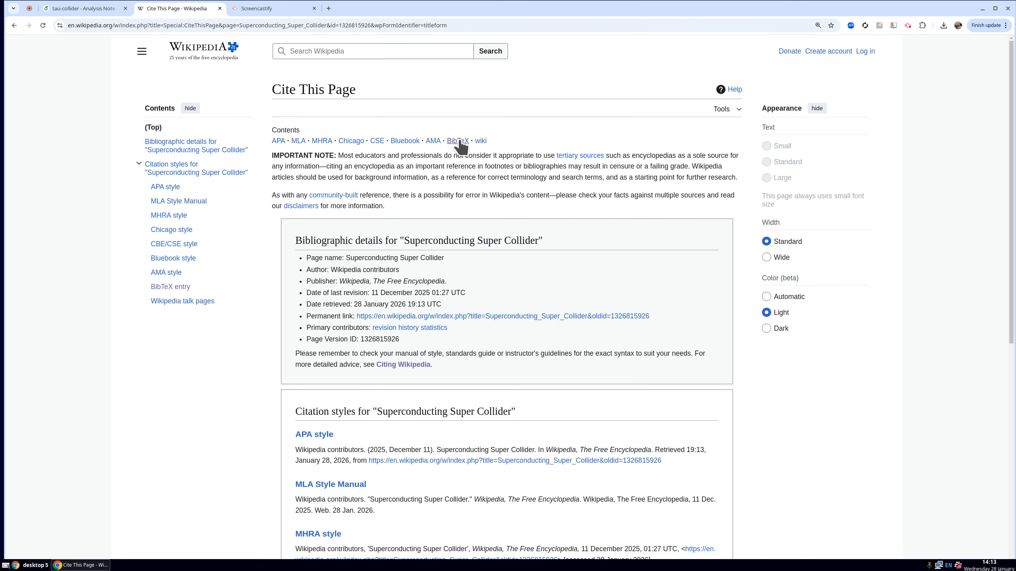
{"action": "left_click", "coordinate": [457, 141]}
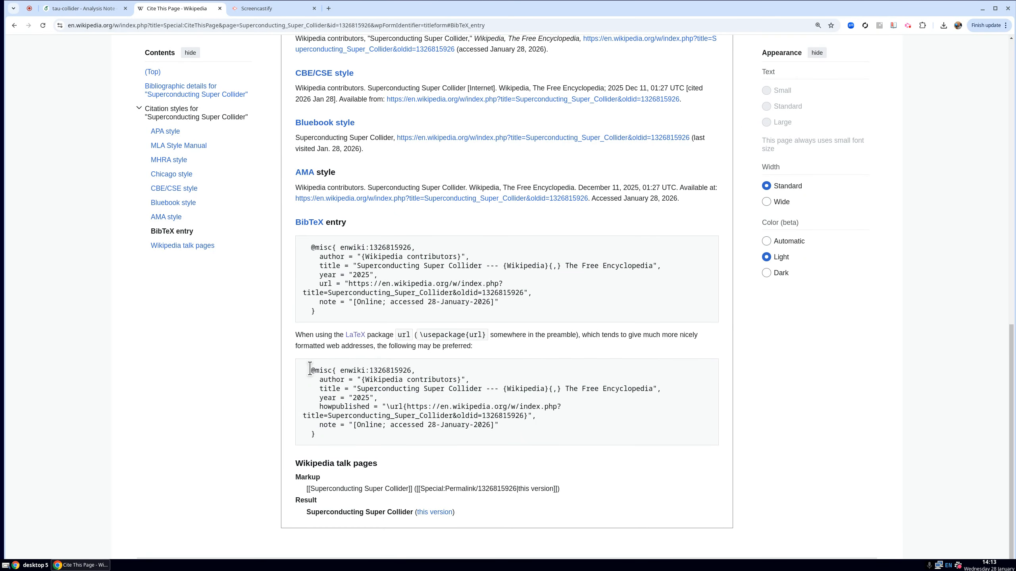
{"action": "left_click_drag", "start_coordinate": [310, 368], "coordinate": [334, 432]}
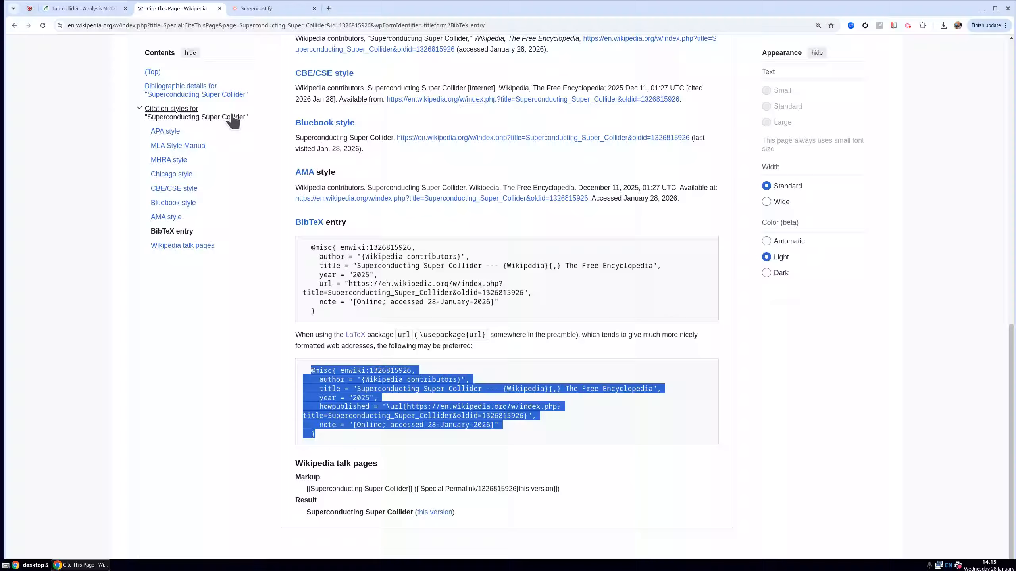
Step: Switch back to Overleaf and paste the Wikipedia BibTeX entry at the end of apssamp.bib, after the manual-full entry
{"action": "left_click", "coordinate": [82, 8]}
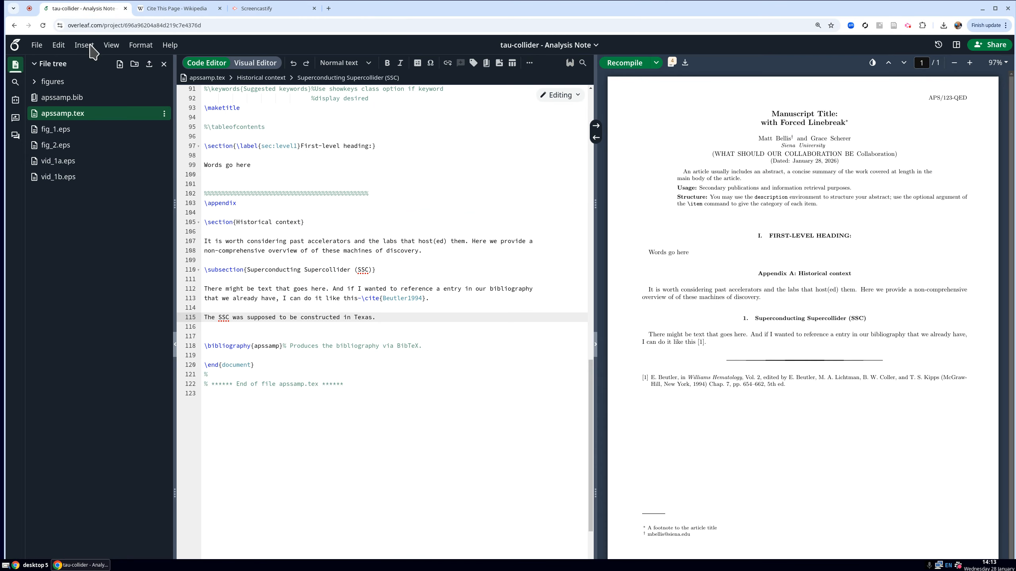
{"action": "left_click", "coordinate": [72, 97]}
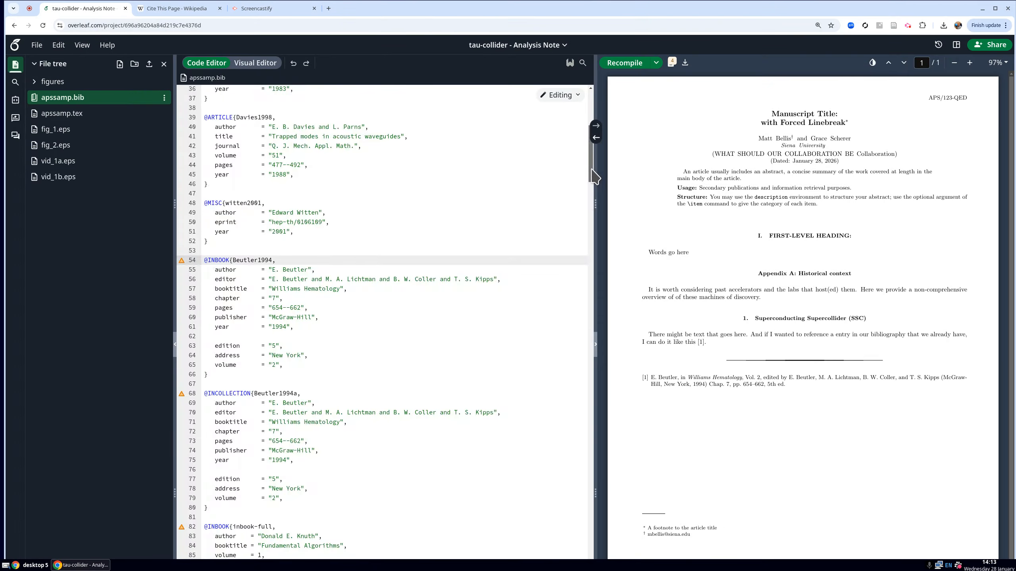
{"action": "left_click_drag", "start_coordinate": [591, 164], "coordinate": [578, 565]}
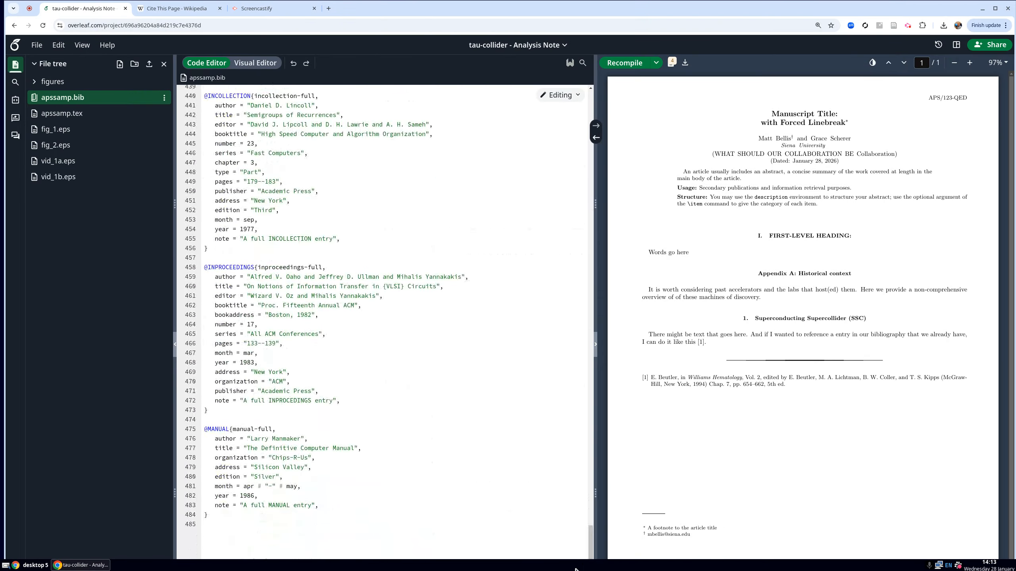
{"action": "left_click", "coordinate": [236, 528]}
{"action": "key", "text": "Return"}
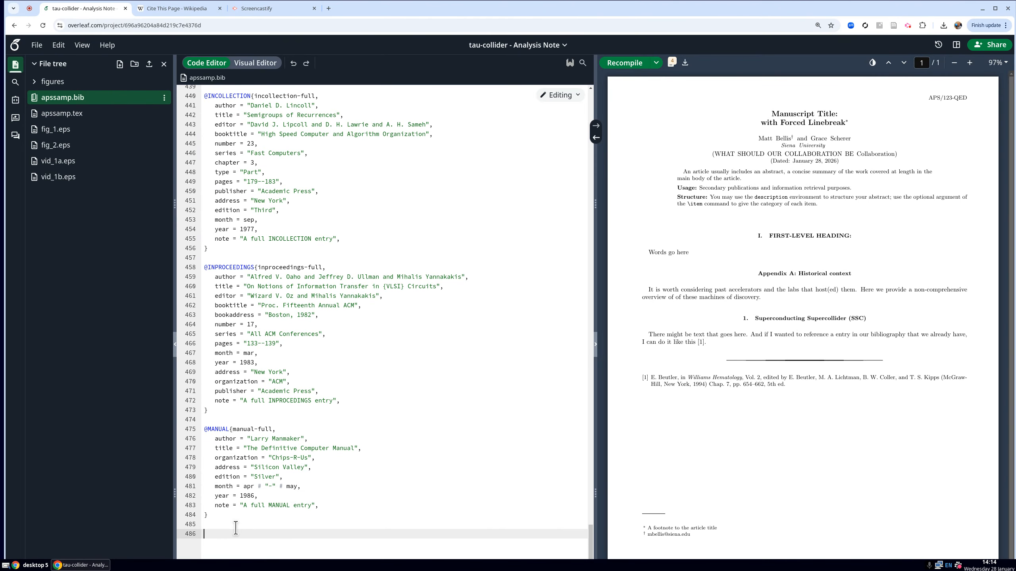
{"action": "key", "text": "ctrl+v"}
{"action": "scroll", "coordinate": [325, 457], "scroll_direction": "down", "scroll_amount": 4}
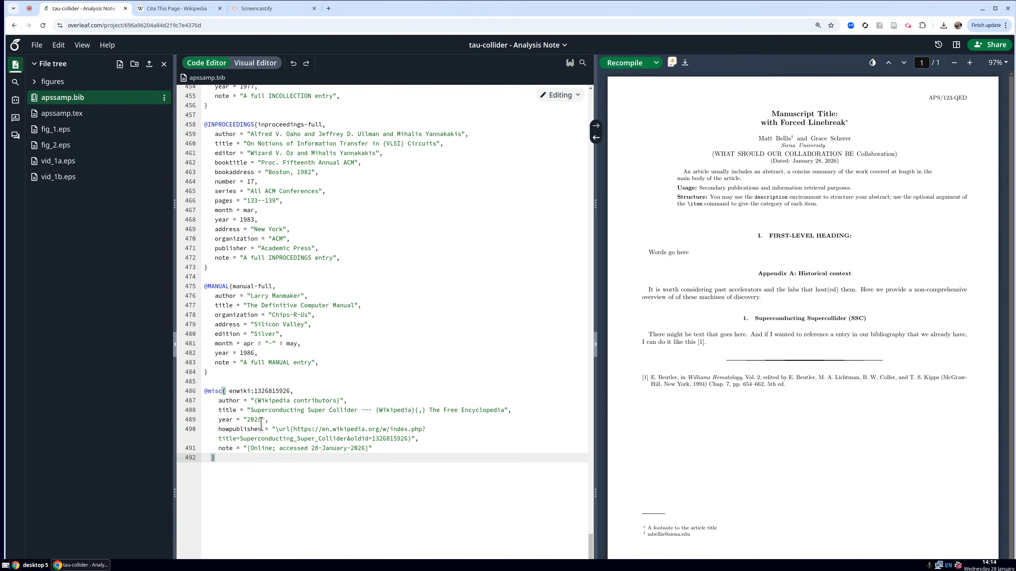
Step: Change the citation key of the pasted Wikipedia entry to wiki:ssc, without the space after the opening brace
{"action": "left_click", "coordinate": [230, 391]}
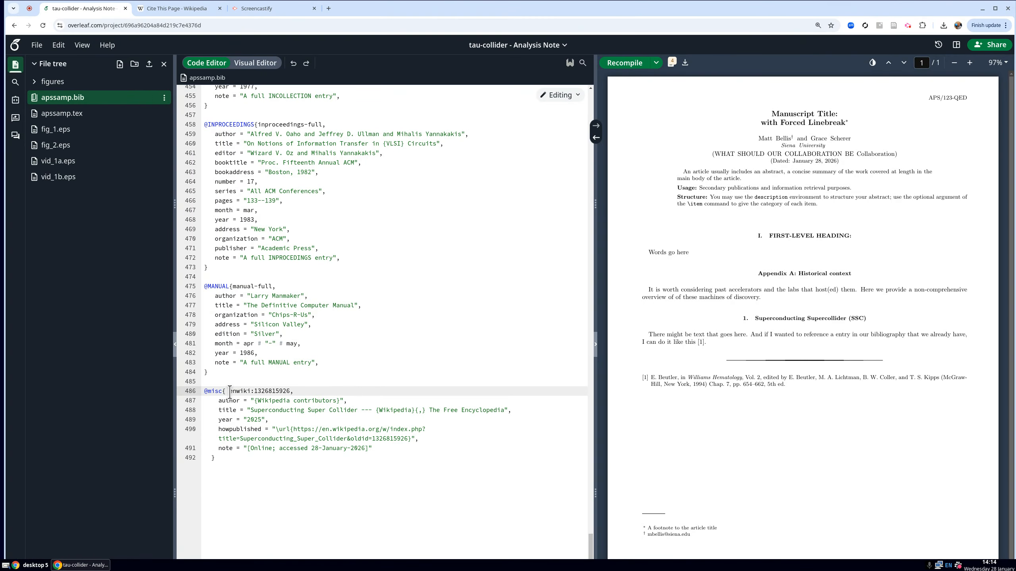
{"action": "key", "text": "BackSpace"}
{"action": "key", "text": "shift+Right"}
{"action": "key", "text": "shift+Right"}
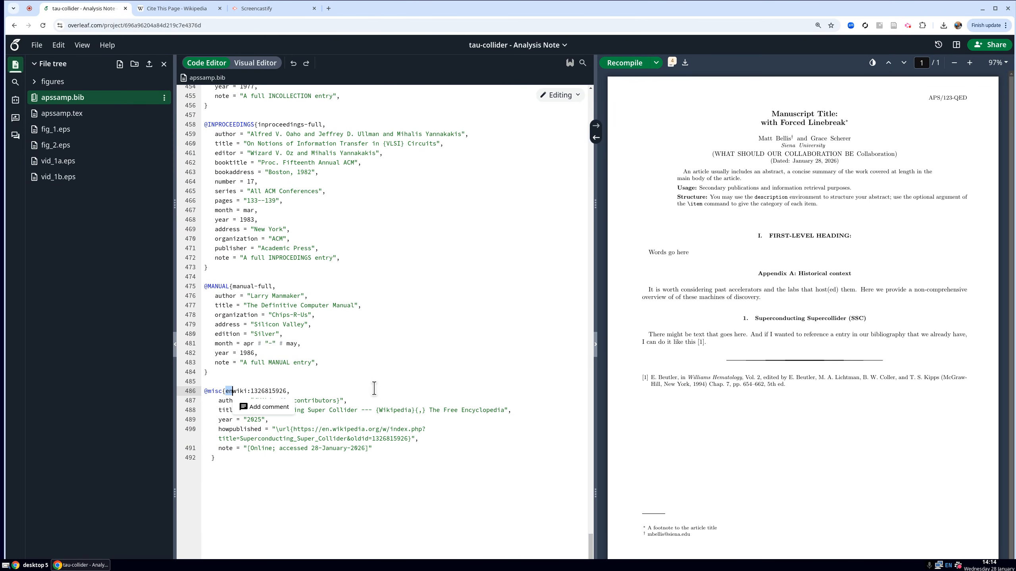
{"action": "key", "text": "BackSpace"}
{"action": "key", "text": "shift+Right"}
{"action": "key", "text": "shift+Right"}
{"action": "key", "text": "shift+Right"}
{"action": "key", "text": "shift+Right"}
{"action": "key", "text": "shift+Right"}
{"action": "key", "text": "shift+Right"}
{"action": "key", "text": "shift+Right"}
{"action": "key", "text": "shift+Right"}
{"action": "key", "text": "shift+Right"}
{"action": "key", "text": "shift+Right"}
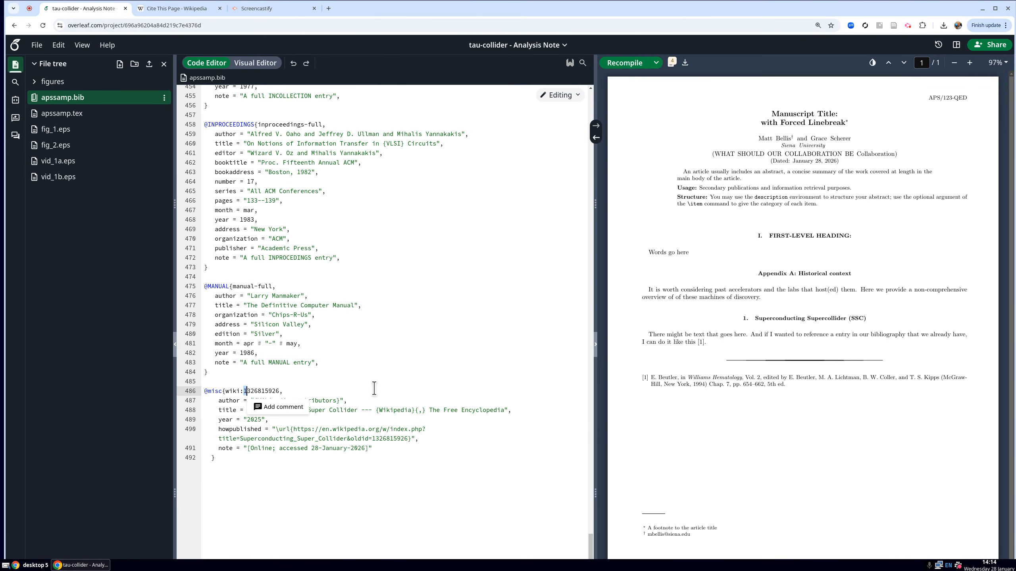
{"action": "type", "text": "ssc"}
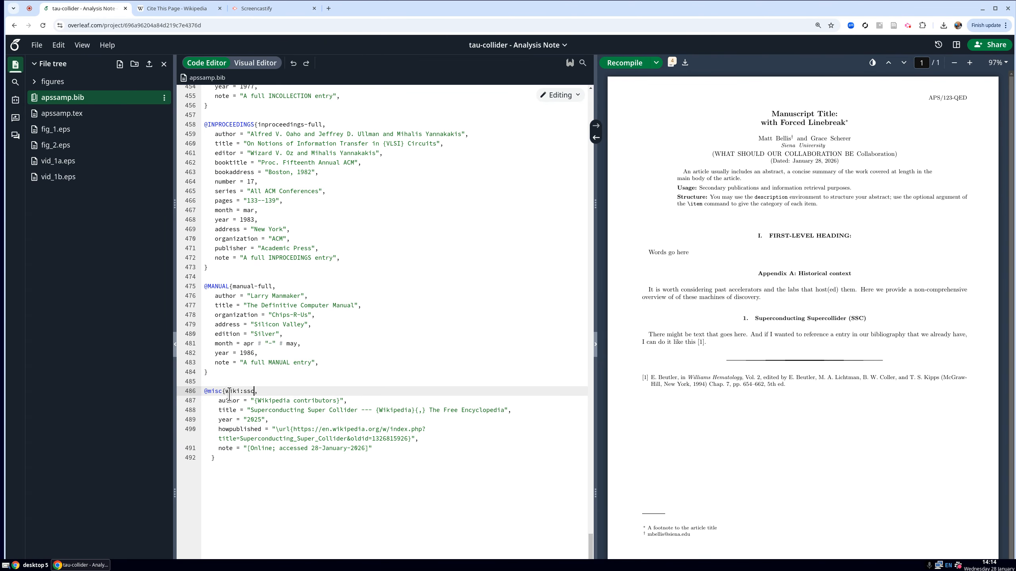
{"action": "left_click_drag", "start_coordinate": [224, 390], "coordinate": [254, 391]}
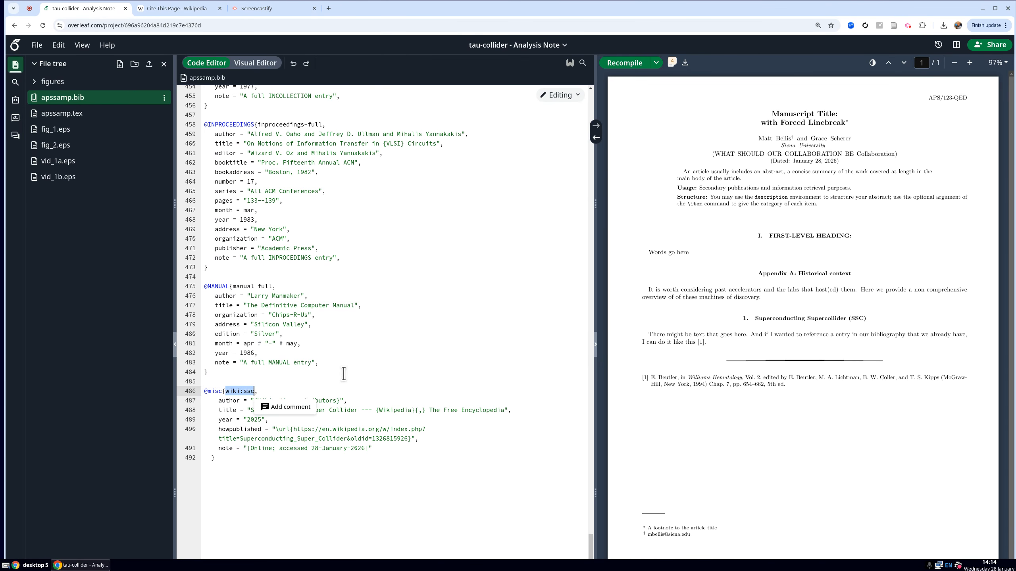
{"action": "left_click", "coordinate": [346, 417]}
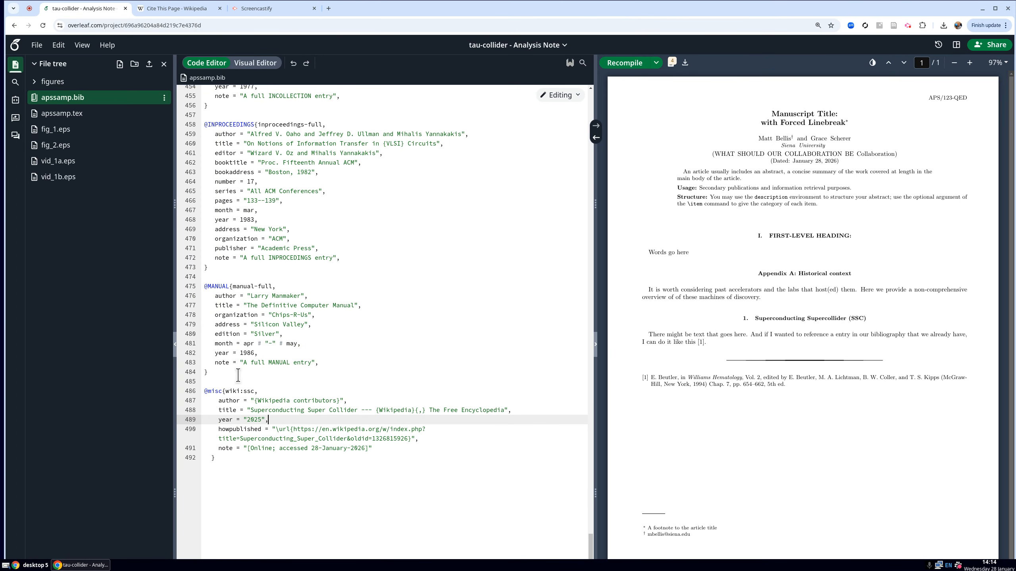
Step: In apssamp.tex, replace the period after "constructed in Texas" with a non-breaking-space citation of the Wikipedia entry, ~\cite{wiki:ssc}
{"action": "left_click", "coordinate": [76, 114]}
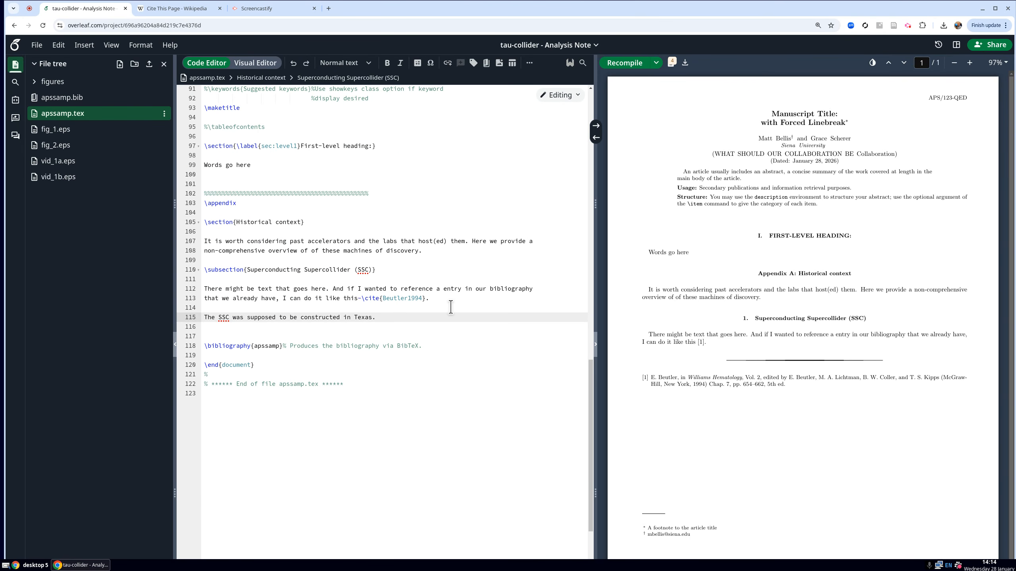
{"action": "type", "text": "\\"}
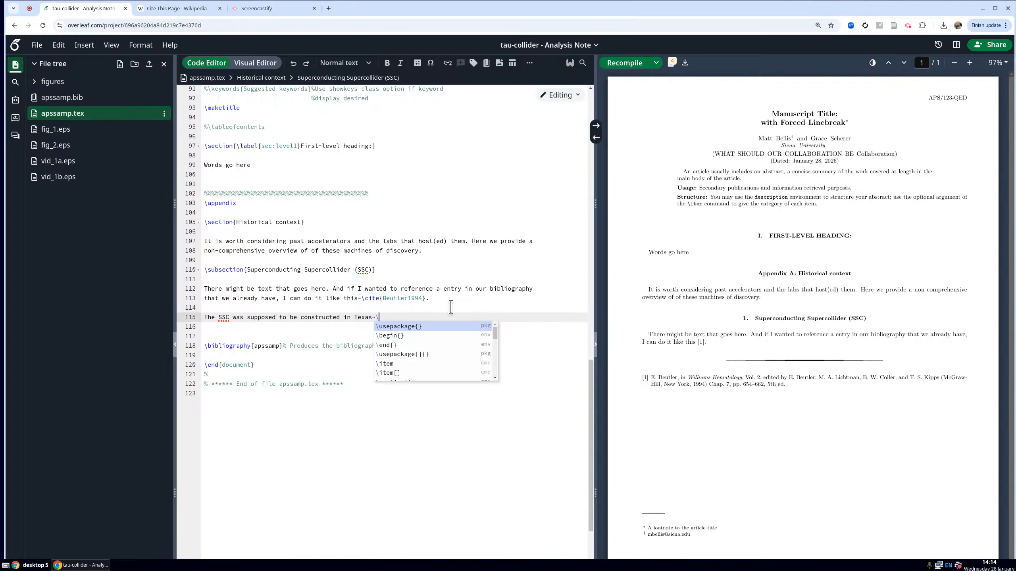
{"action": "type", "text": "cite"}
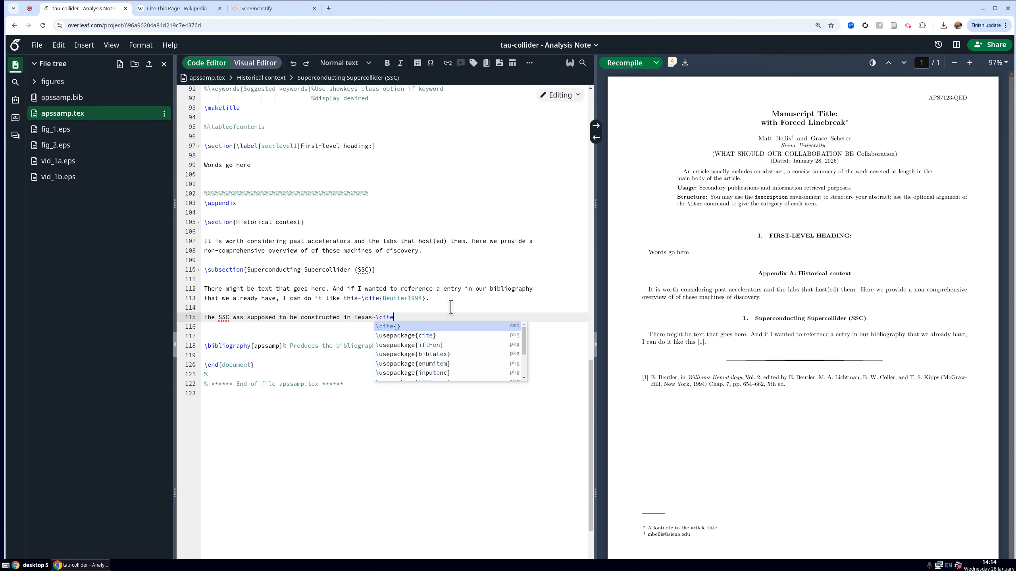
{"action": "key", "text": "Return"}
{"action": "type", "text": "wi"}
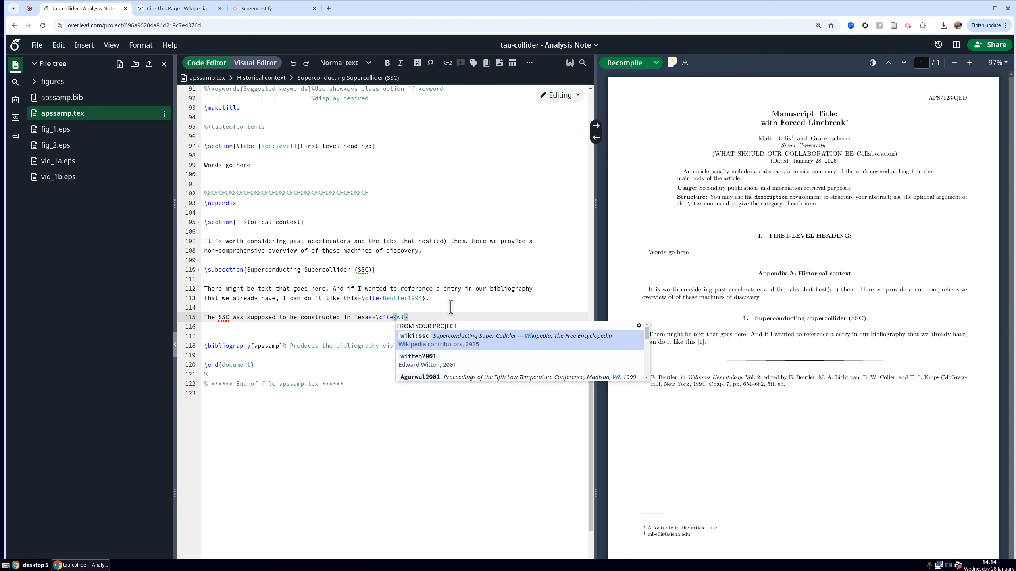
{"action": "key", "text": "Return"}
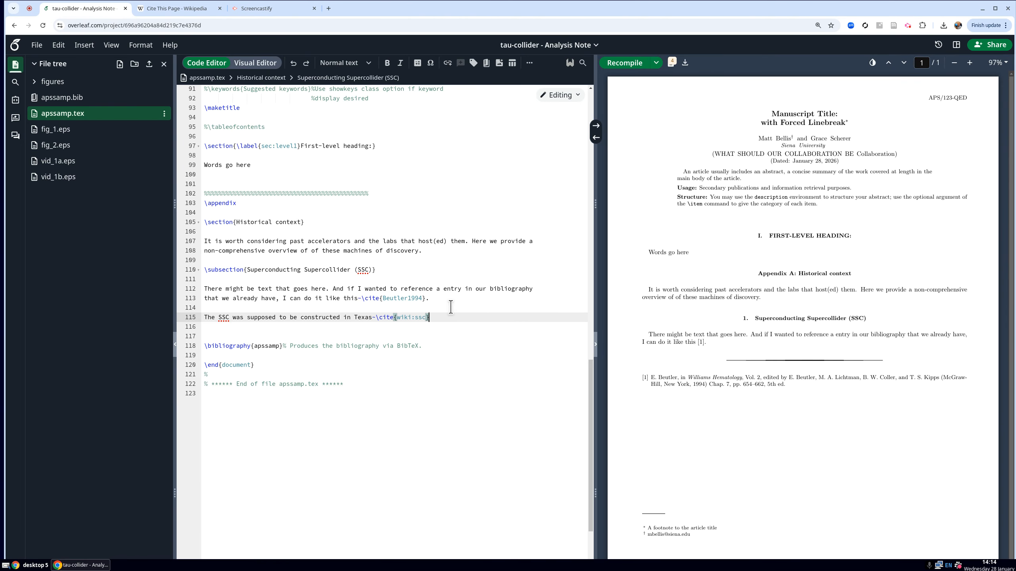
Step: End the Texas sentence with a period and a line break after the wiki:ssc citation, and recompile the document
{"action": "key", "text": "End"}
{"action": "type", "text": "."}
{"action": "key", "text": "Return"}
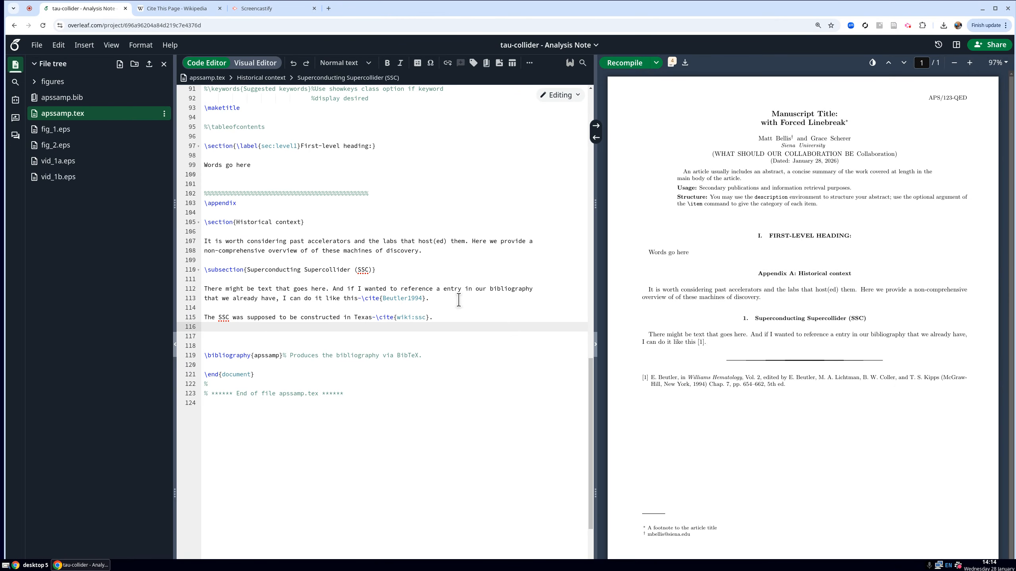
{"action": "left_click", "coordinate": [625, 62]}
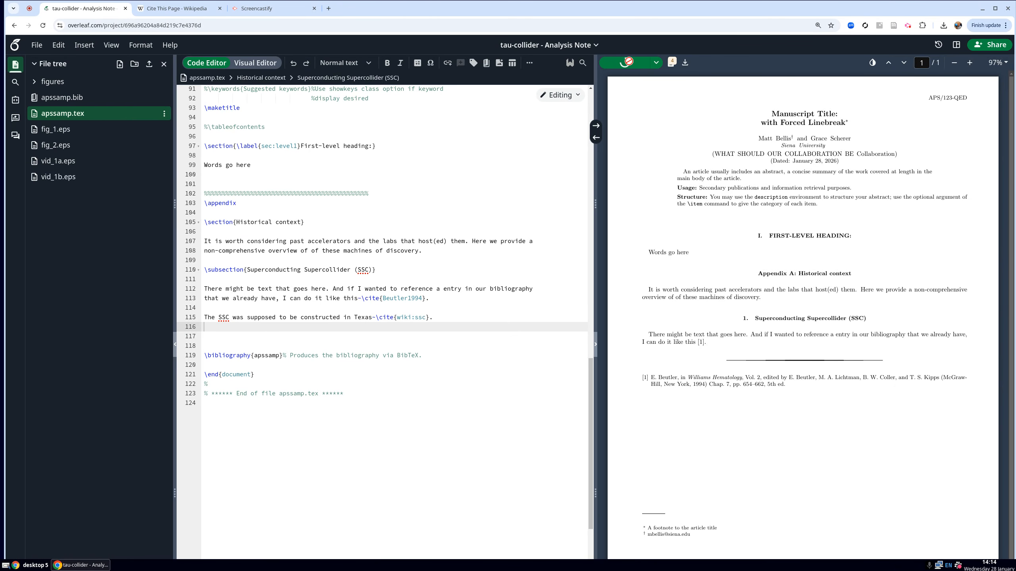